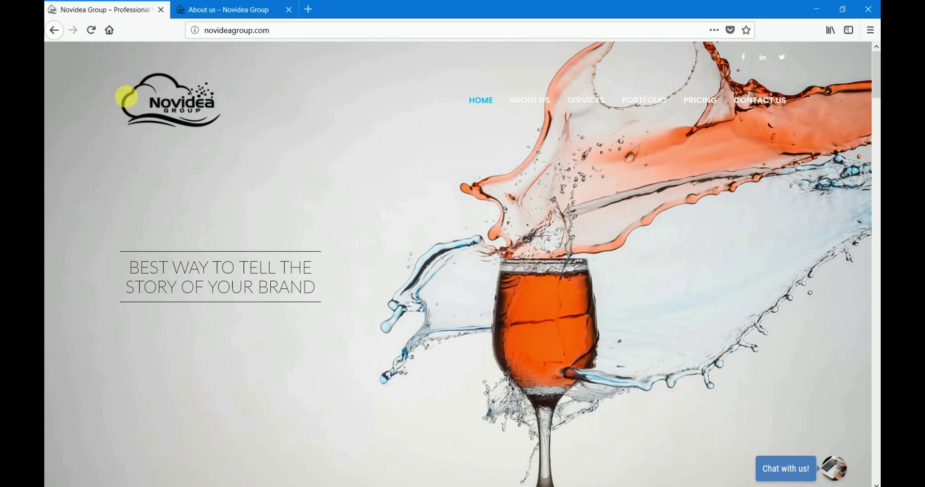
# Step: Compare the Novidea Group home page with its About us page, including each page's navigation links
pyautogui.scroll(-10, 458, 128)
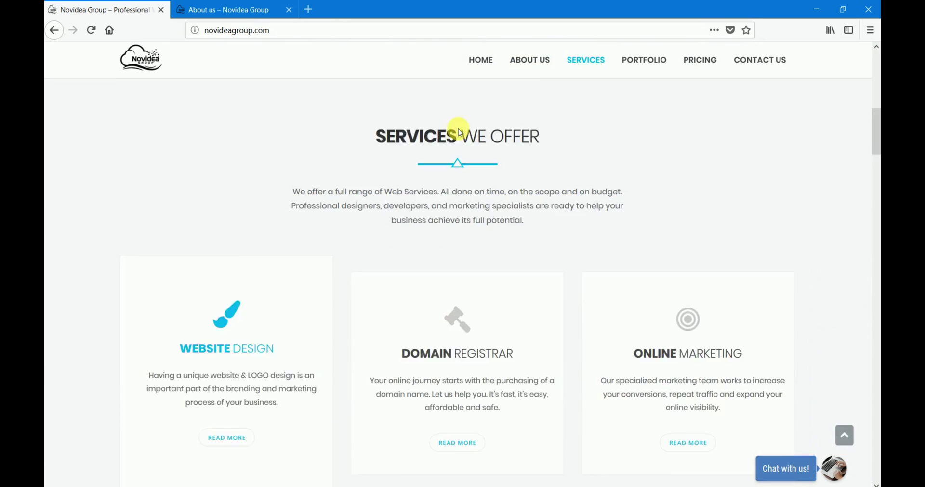
pyautogui.click(212, 9)
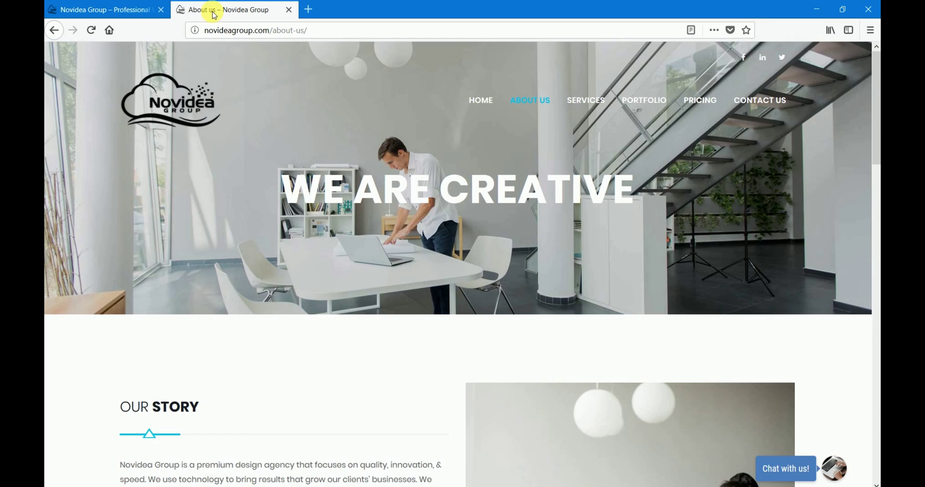
pyautogui.scroll(-10, 416, 111)
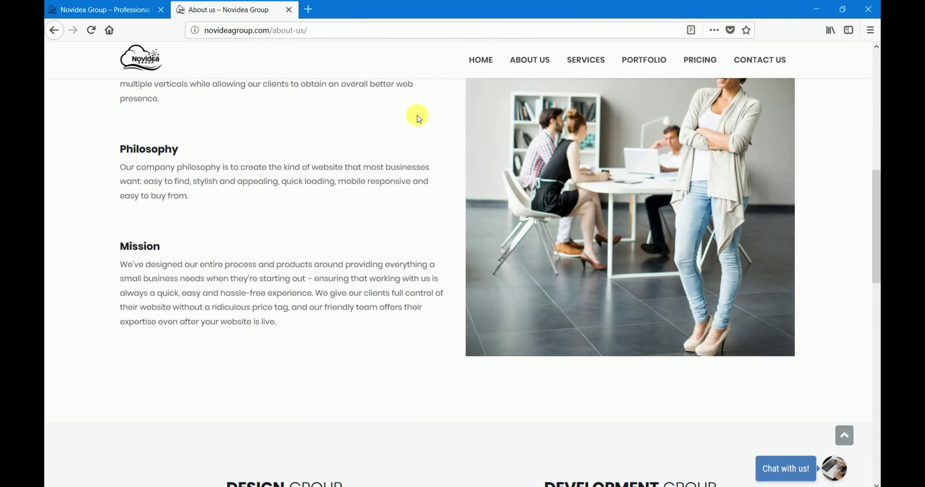
pyautogui.scroll(-1, 414, 115)
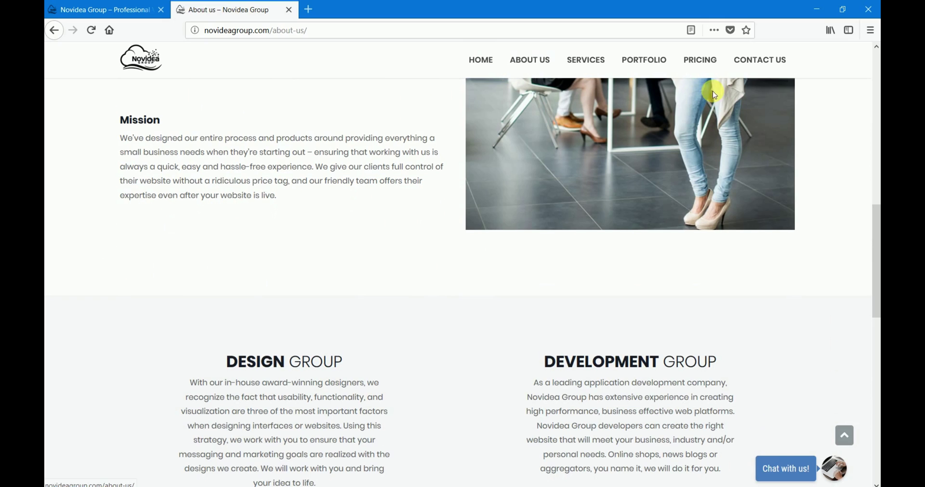
pyautogui.click(80, 9)
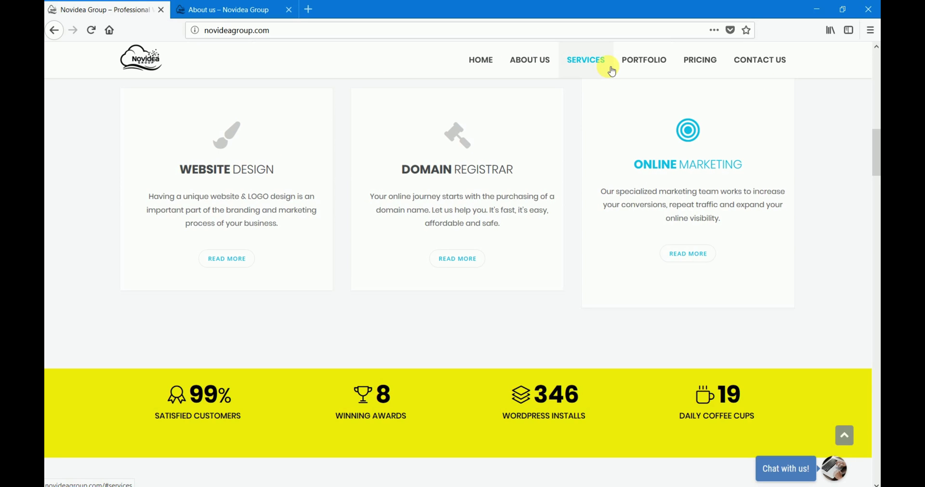
pyautogui.scroll(10, 599, 118)
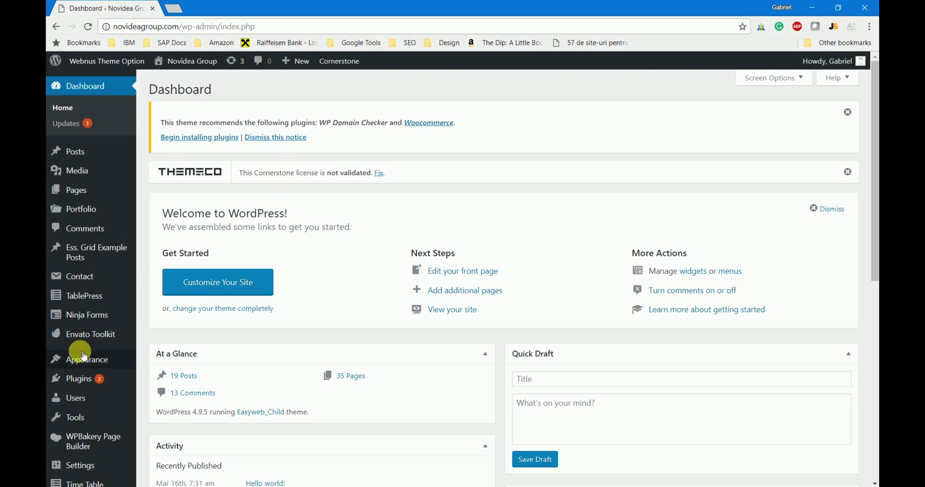
# Step: In the WordPress dashboard, open the Menus management page and check which menus are available for editing
pyautogui.moveTo(79, 359)
pyautogui.click(164, 398)
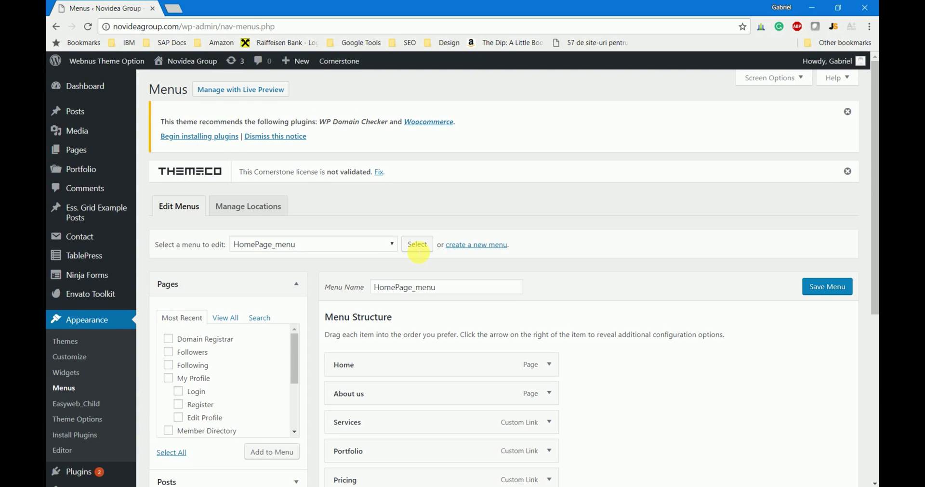
pyautogui.click(301, 244)
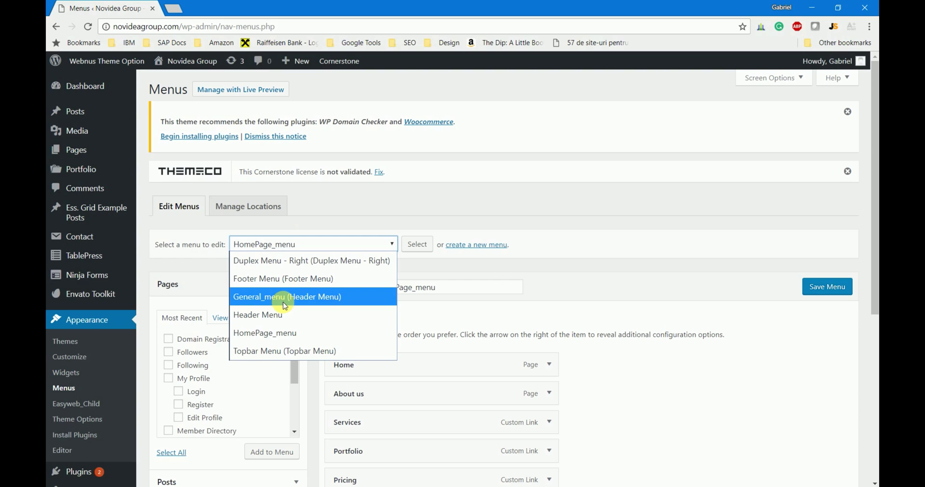
pyautogui.click(647, 255)
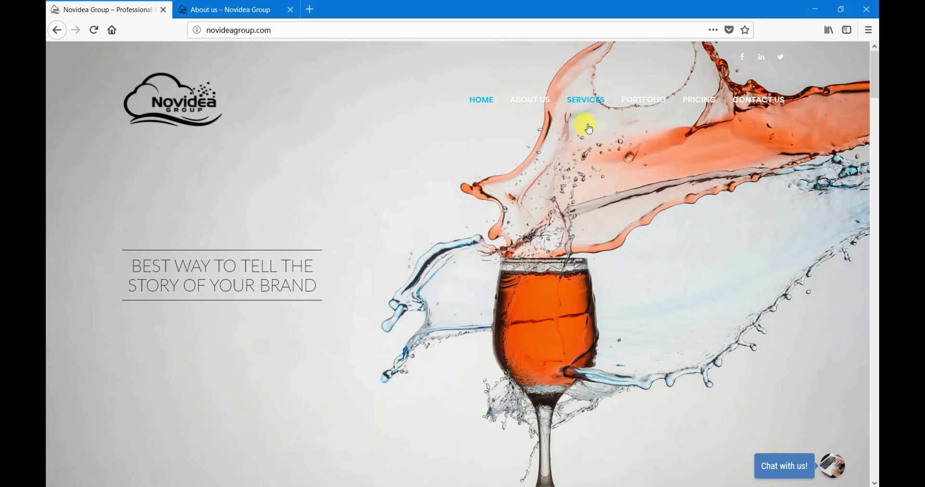
# Step: On the live home page, follow the Services, Portfolio and Pricing links to view their sections
pyautogui.click(588, 99)
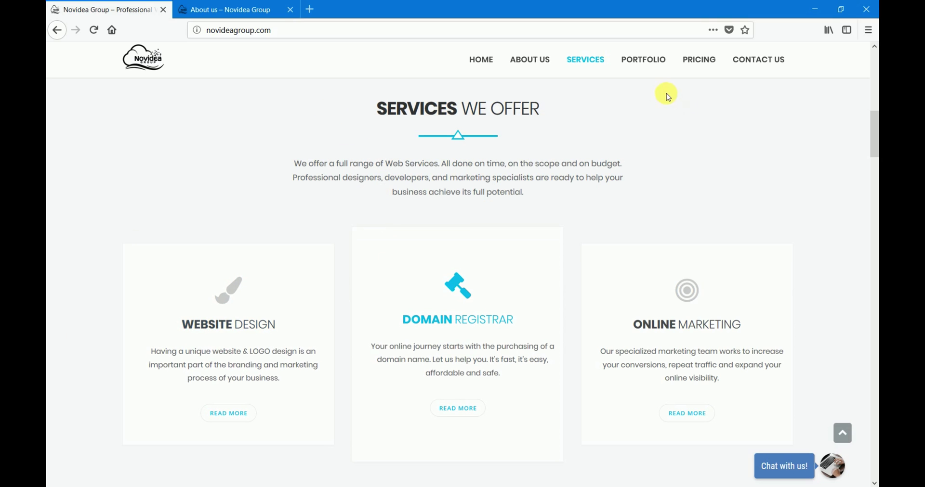
pyautogui.click(645, 67)
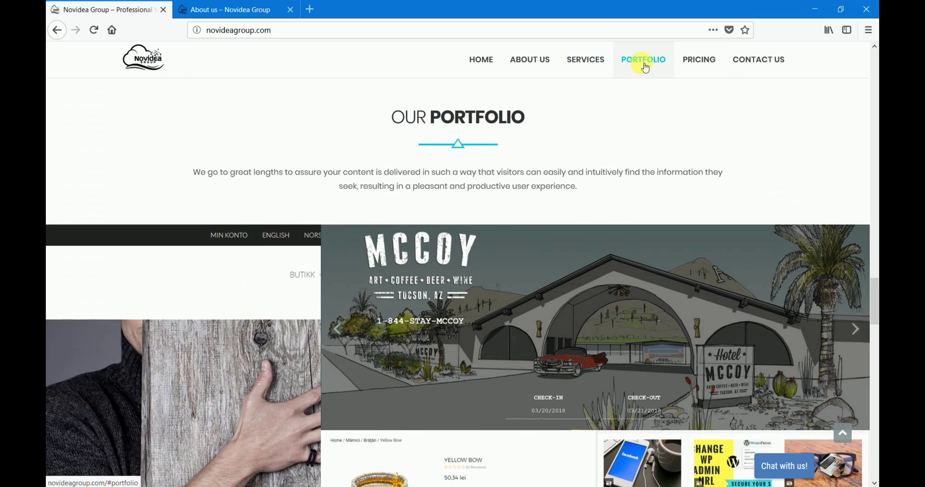
pyautogui.click(695, 59)
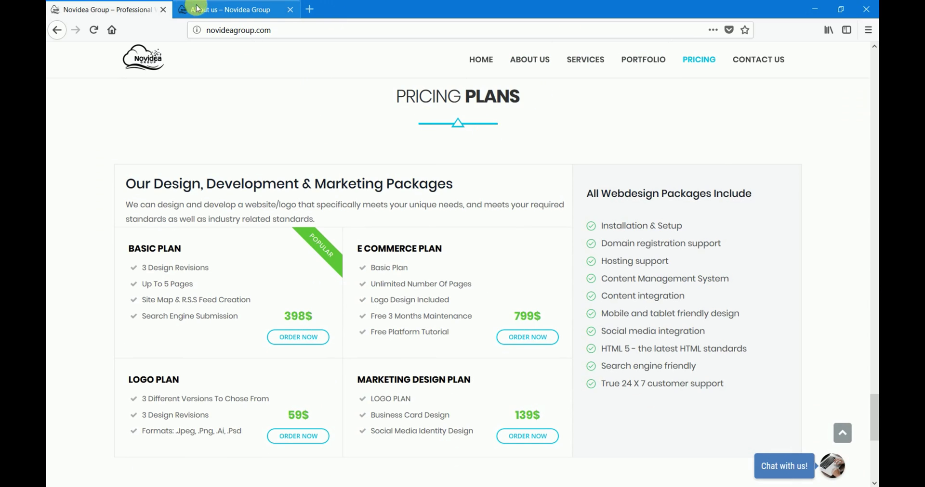
# Step: Review the About us page's content down to the footer and follow its Services link
pyautogui.click(226, 10)
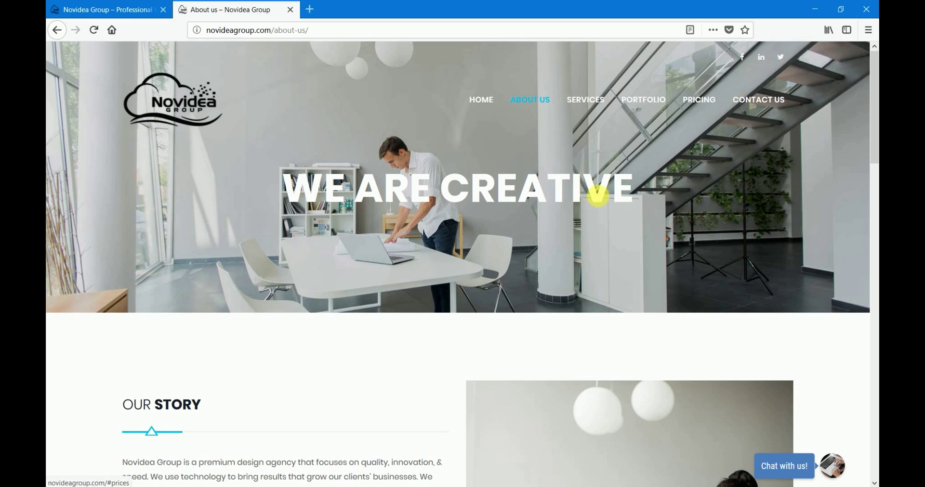
pyautogui.scroll(-8, 607, 214)
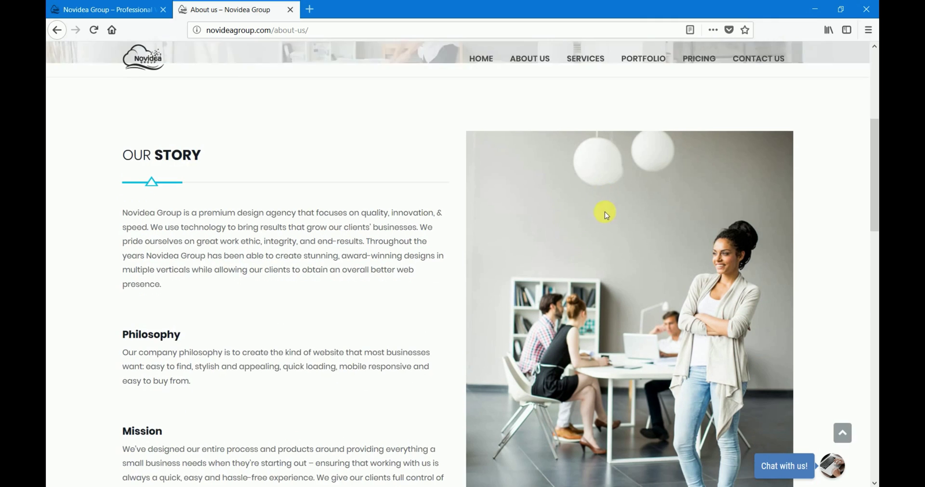
pyautogui.scroll(-8, 175, 239)
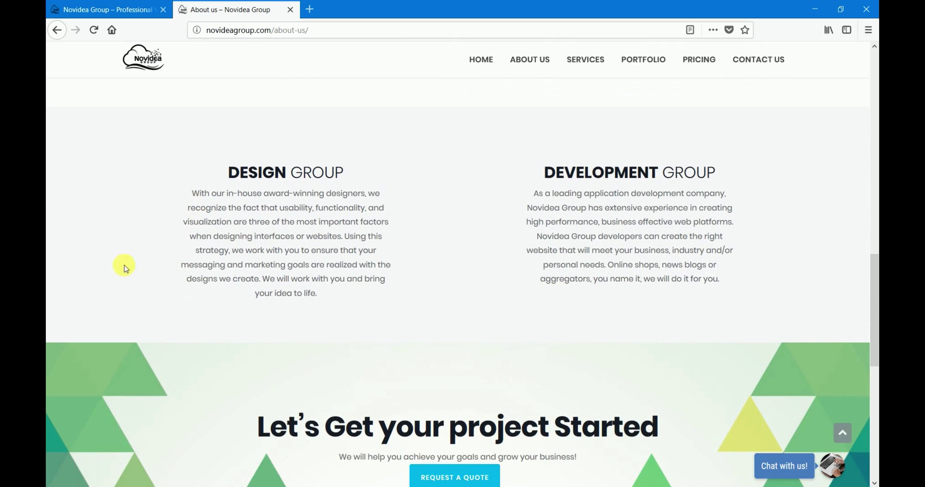
pyautogui.scroll(-5, 815, 316)
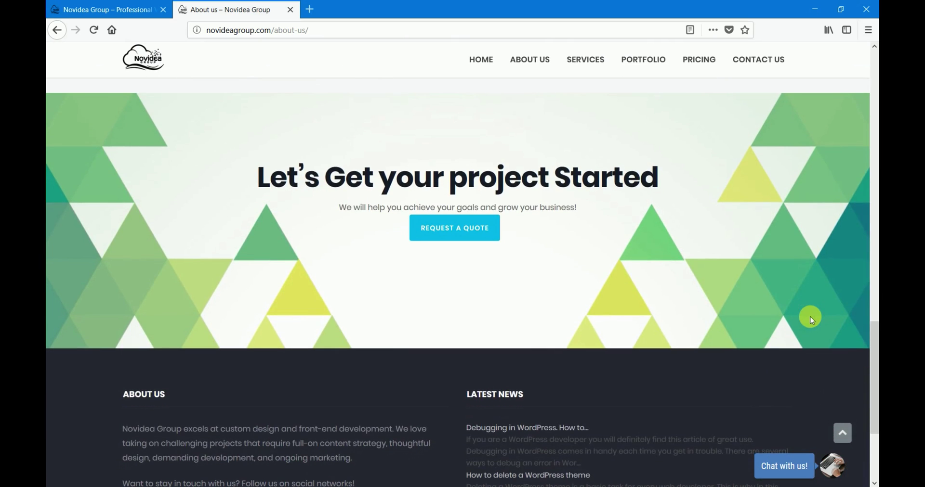
pyautogui.scroll(5, 790, 301)
pyautogui.scroll(10, 781, 298)
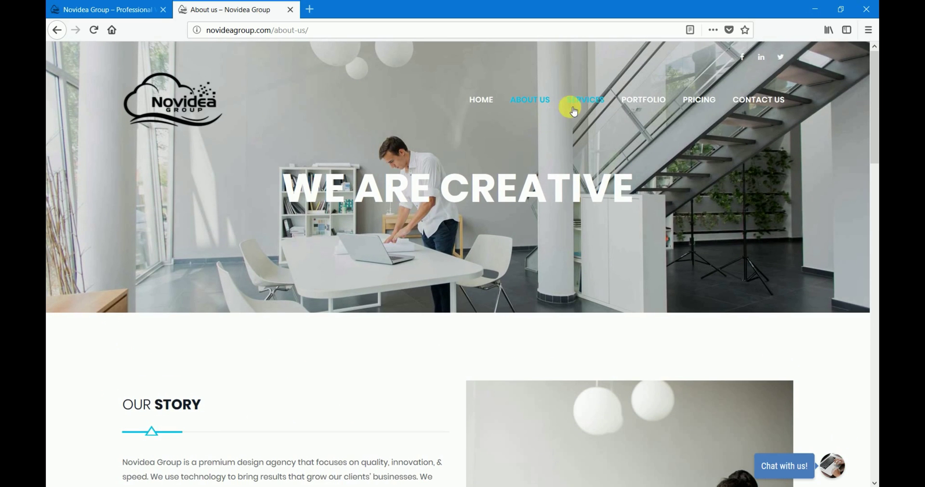
pyautogui.click(588, 101)
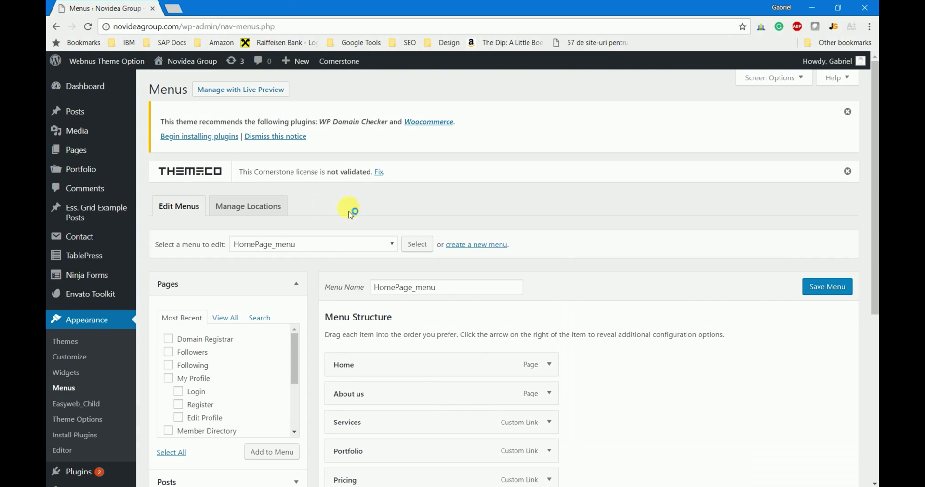
# Step: In the WordPress menu editor, expand the Services item of HomePage_menu and highlight its URL
pyautogui.scroll(-2, 415, 220)
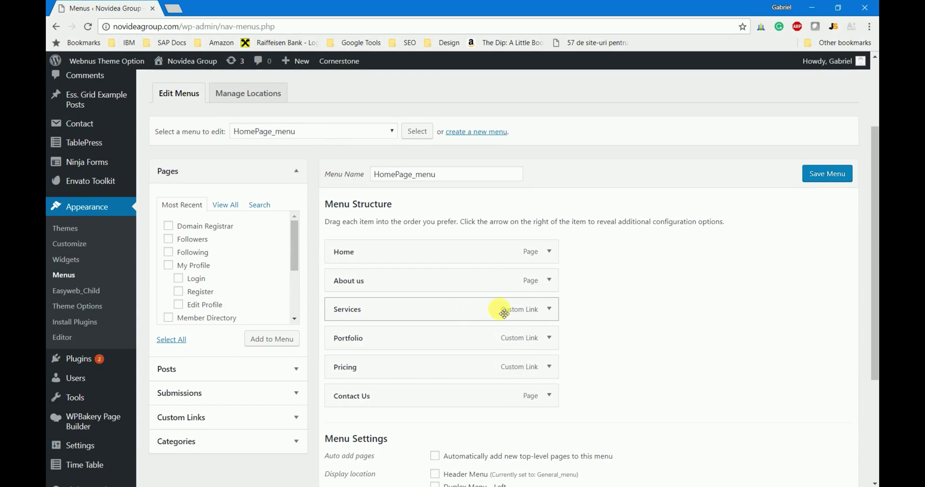
pyautogui.click(554, 311)
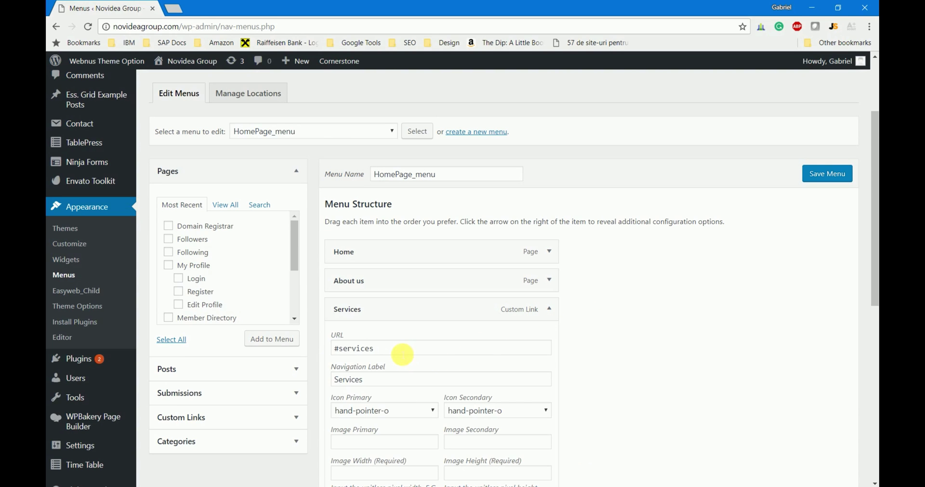
pyautogui.moveTo(395, 352); pyautogui.dragTo(334, 346)
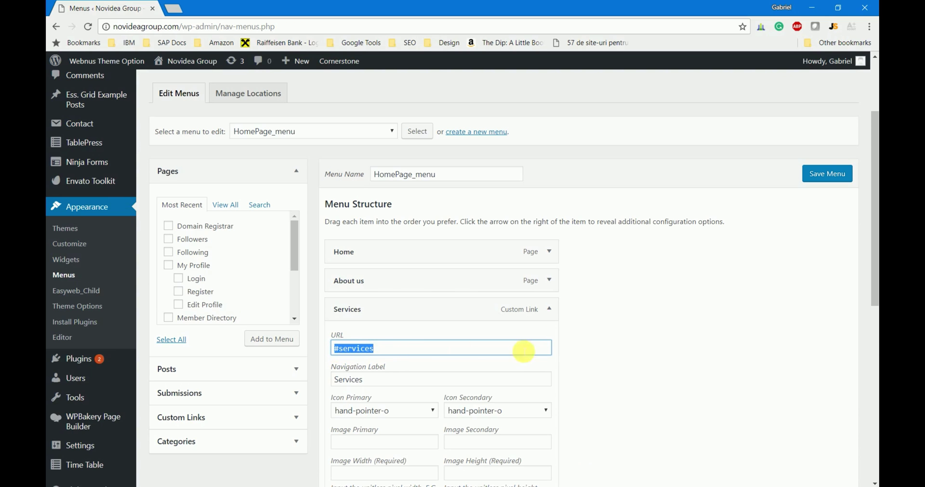
# Step: Expand the Portfolio and Pricing items of HomePage_menu and examine their custom link URLs
pyautogui.scroll(-4, 525, 351)
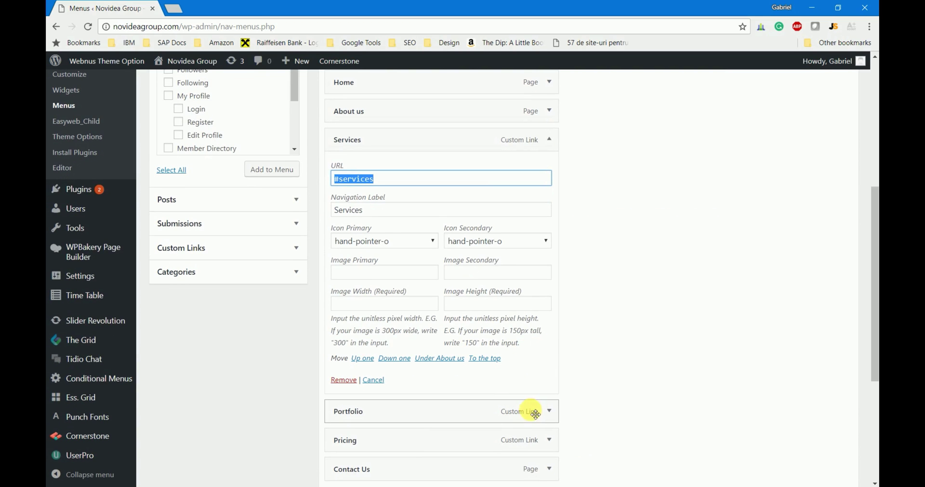
pyautogui.click(549, 410)
pyautogui.scroll(-1, 622, 347)
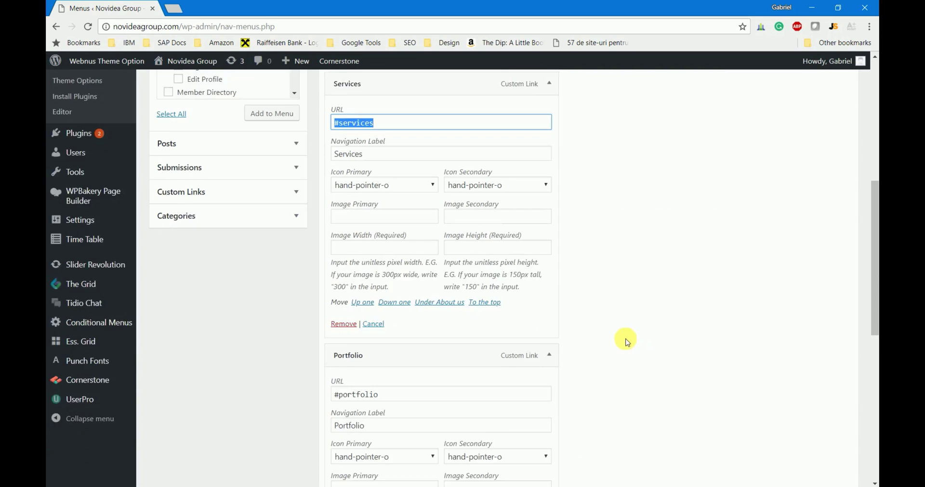
pyautogui.scroll(-1, 626, 342)
pyautogui.moveTo(422, 337); pyautogui.dragTo(322, 335)
pyautogui.scroll(-4, 599, 334)
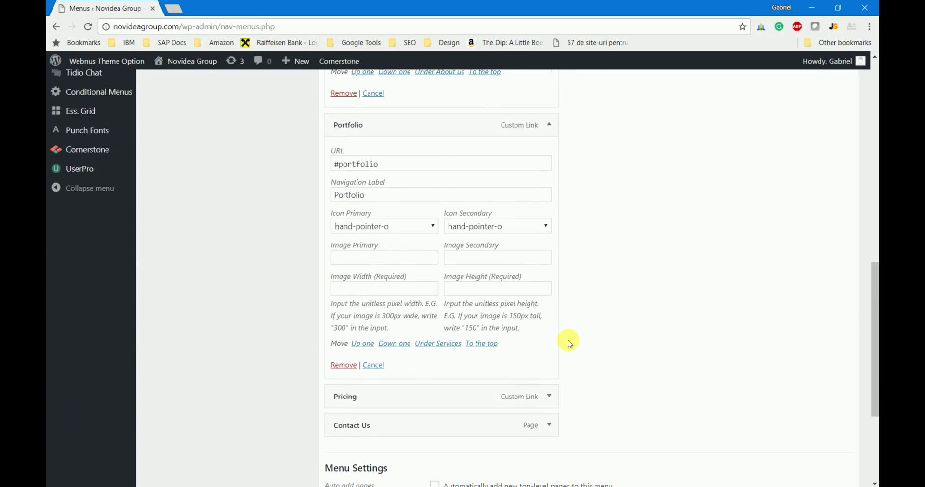
pyautogui.scroll(-1, 561, 343)
pyautogui.click(550, 343)
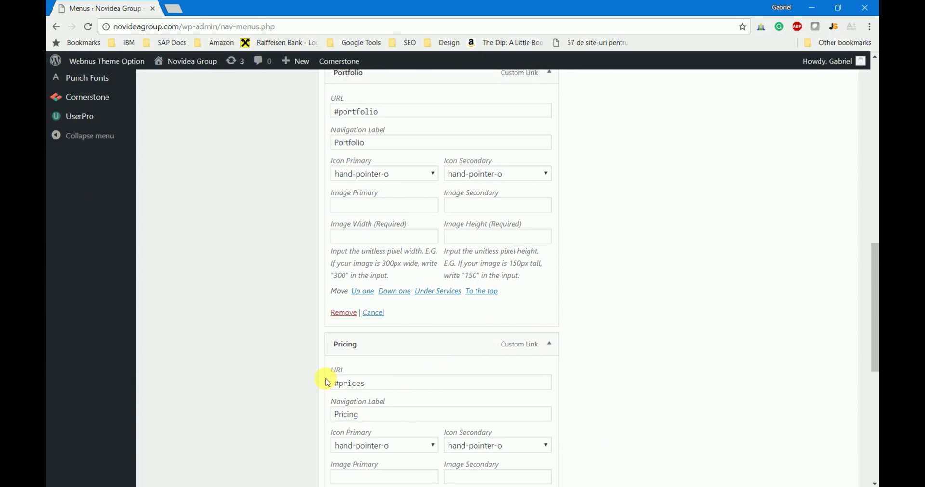
# Step: Load General_menu (Header Menu) for editing
pyautogui.scroll(8, 596, 301)
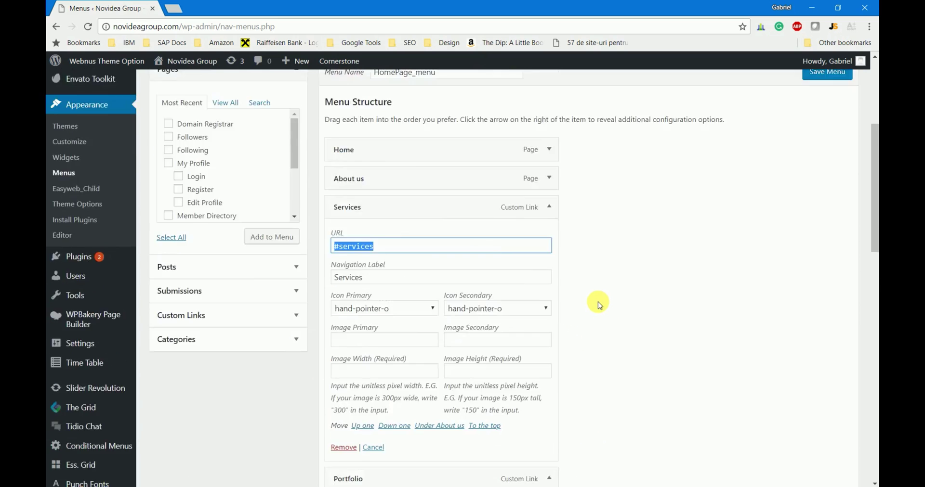
pyautogui.scroll(5, 597, 304)
pyautogui.click(320, 245)
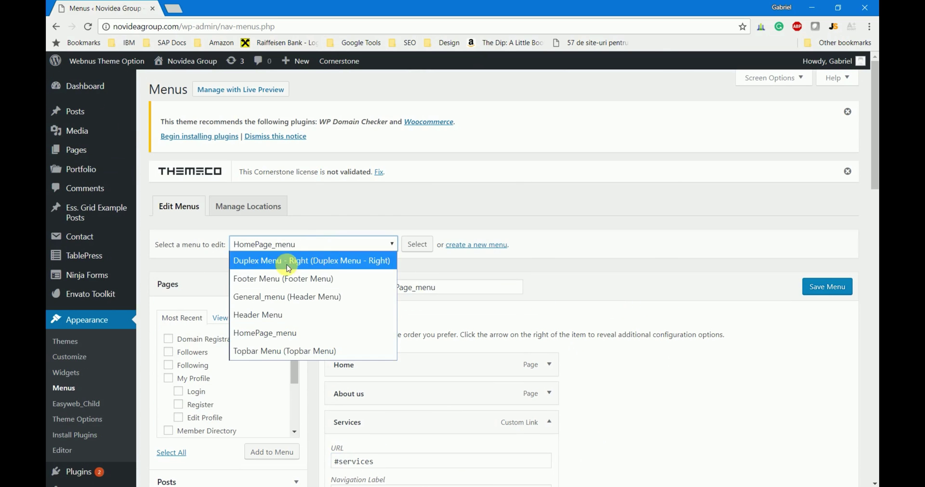
pyautogui.click(284, 296)
pyautogui.click(414, 243)
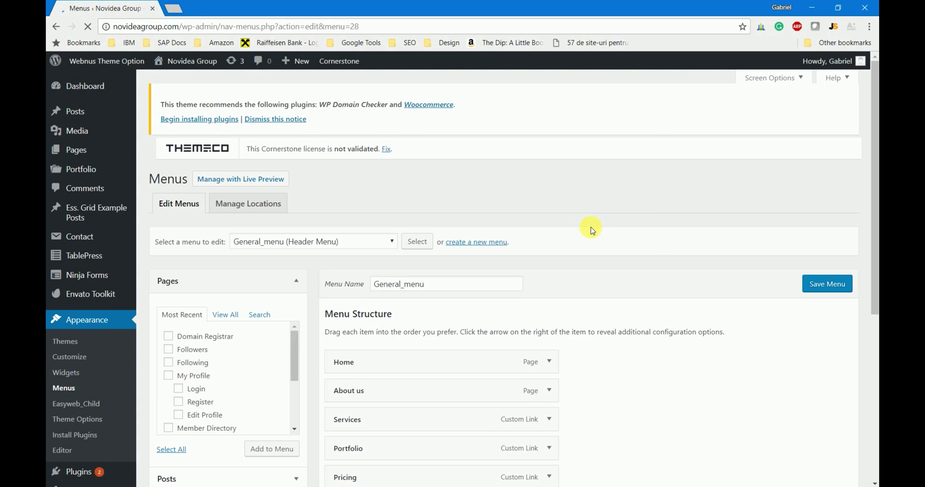
# Step: Expand the Services item of General_menu and highlight parts of its URL to examine the link's structure
pyautogui.scroll(-3, 612, 316)
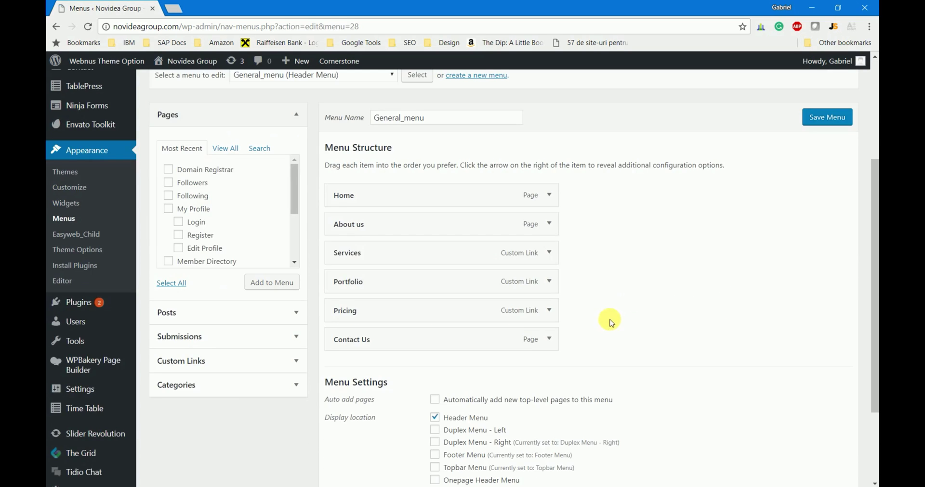
pyautogui.click(549, 253)
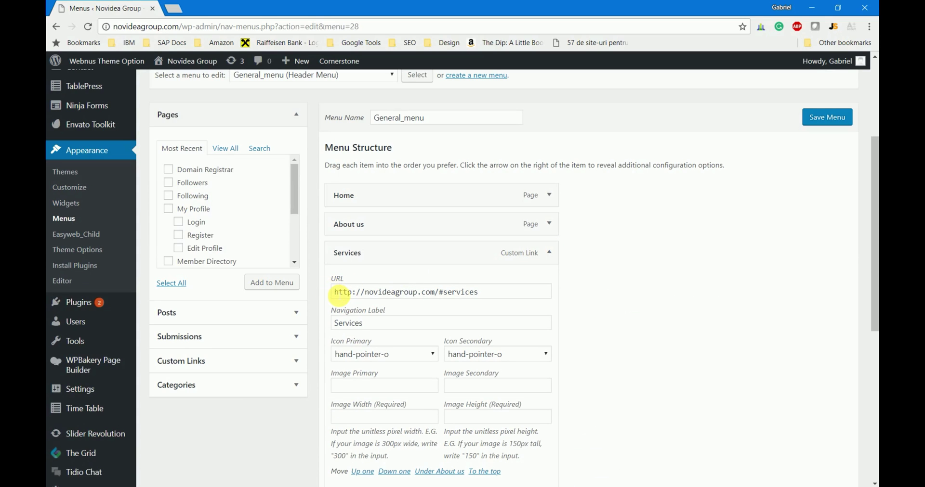
pyautogui.moveTo(336, 293); pyautogui.dragTo(442, 300)
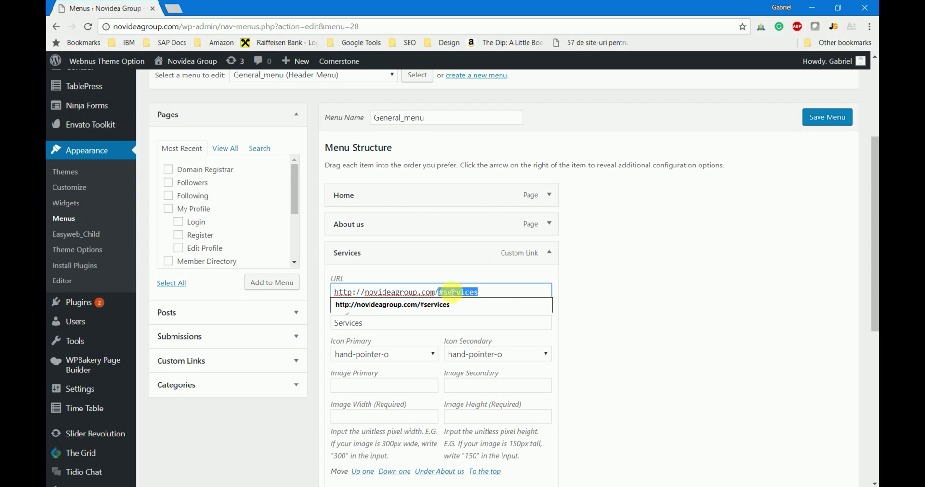
pyautogui.click(594, 284)
# Step: Expand the Portfolio and Pricing items of General_menu and examine their custom link URLs
pyautogui.scroll(-6, 554, 308)
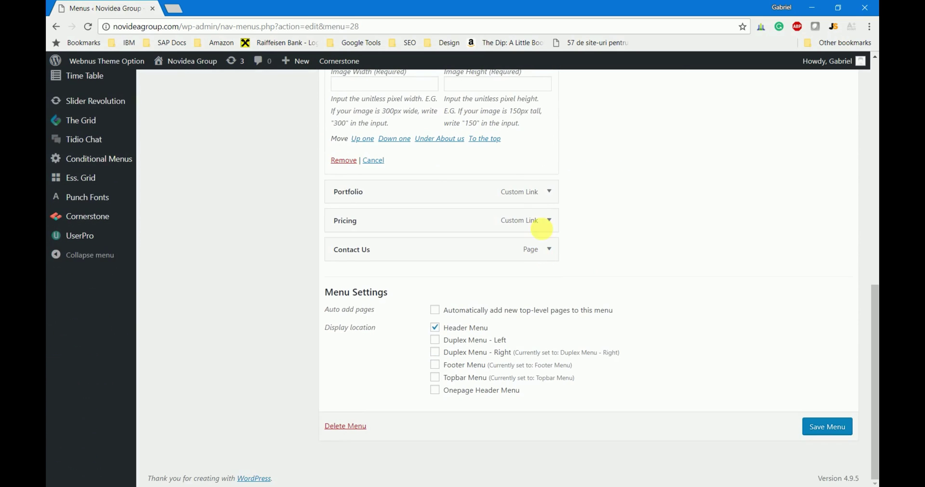
pyautogui.click(550, 191)
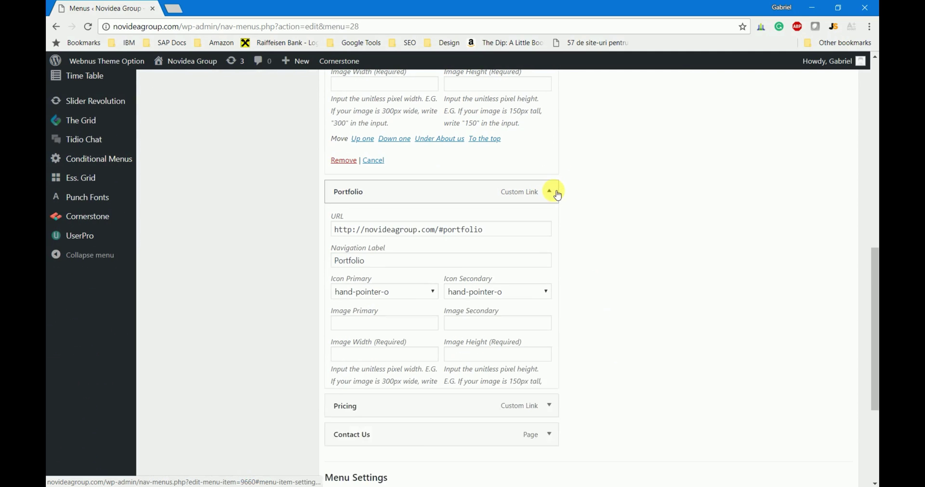
pyautogui.scroll(-3, 532, 409)
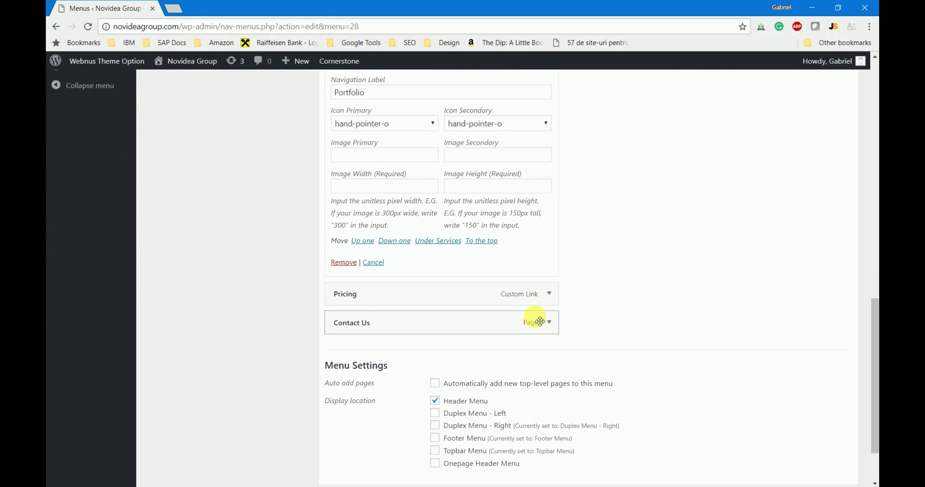
pyautogui.click(549, 295)
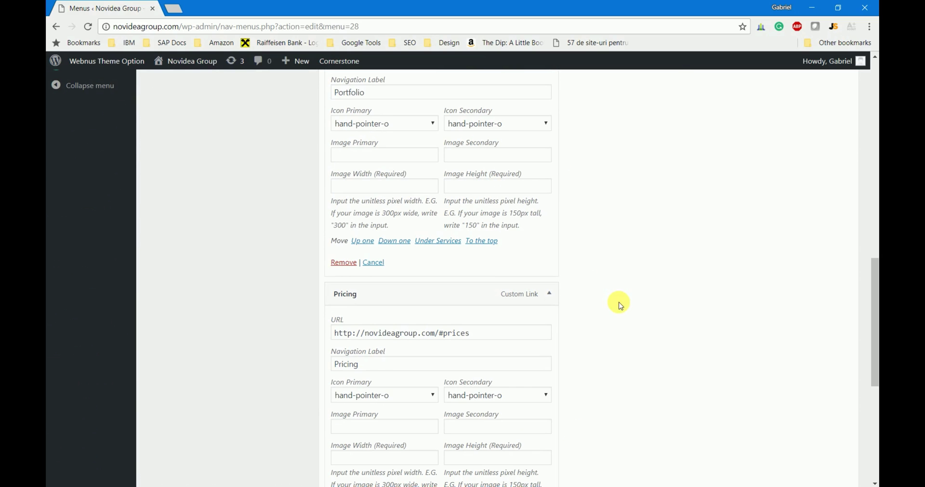
pyautogui.scroll(10, 533, 301)
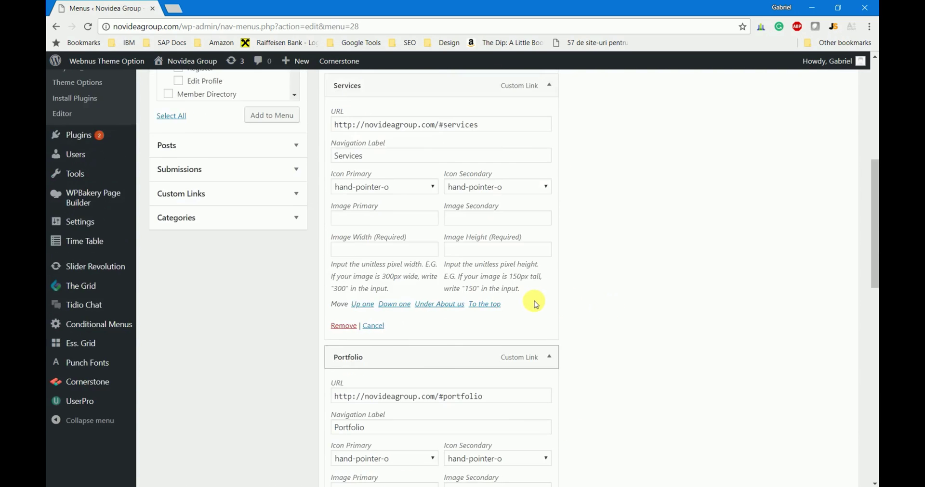
pyautogui.scroll(5, 537, 307)
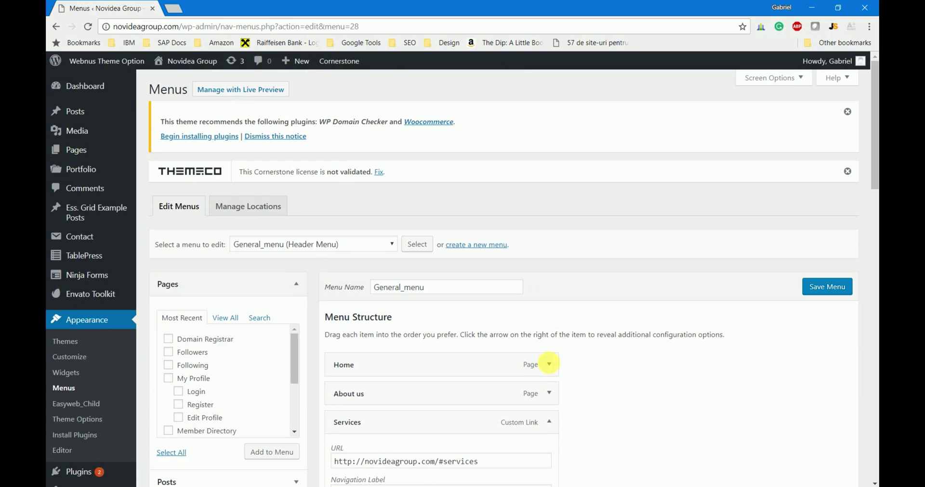
pyautogui.scroll(-1, 515, 378)
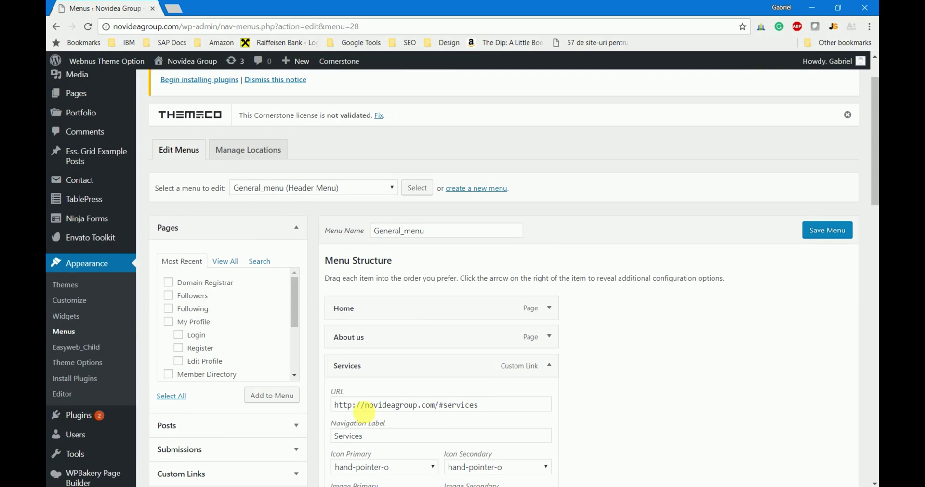
pyautogui.moveTo(335, 405); pyautogui.dragTo(426, 410)
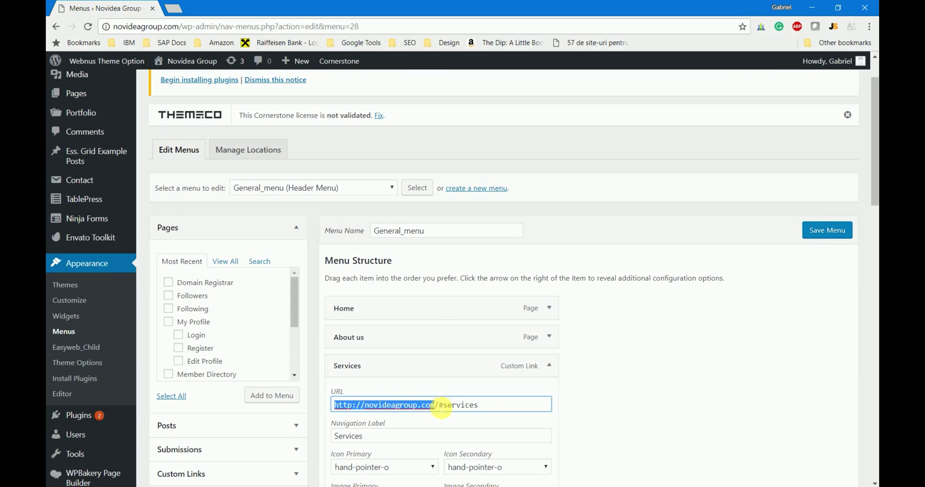
pyautogui.moveTo(442, 407); pyautogui.dragTo(487, 408)
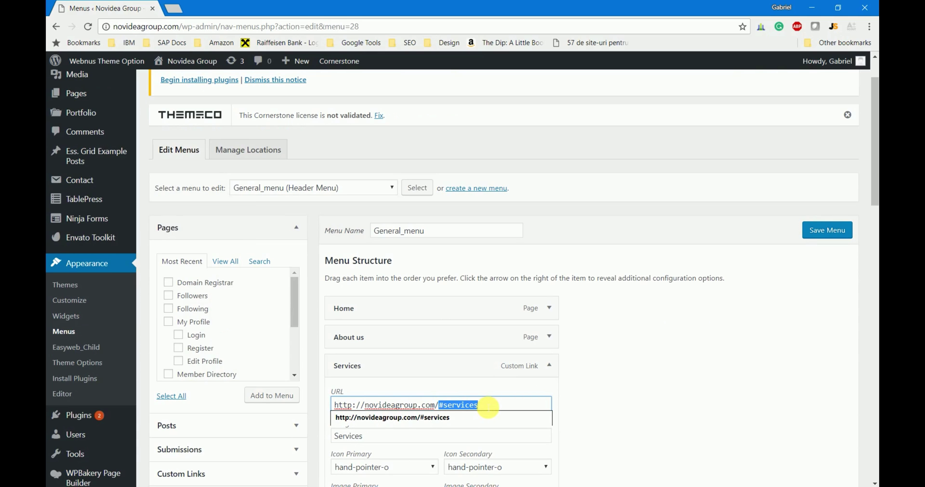
pyautogui.click(668, 394)
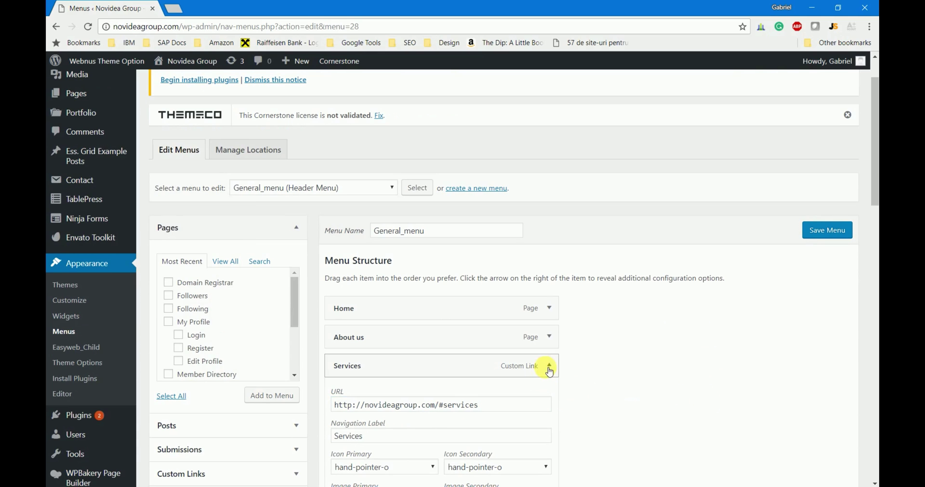
# Step: Collapse the Services, Portfolio and Pricing items in the General_menu structure
pyautogui.click(549, 371)
pyautogui.click(548, 394)
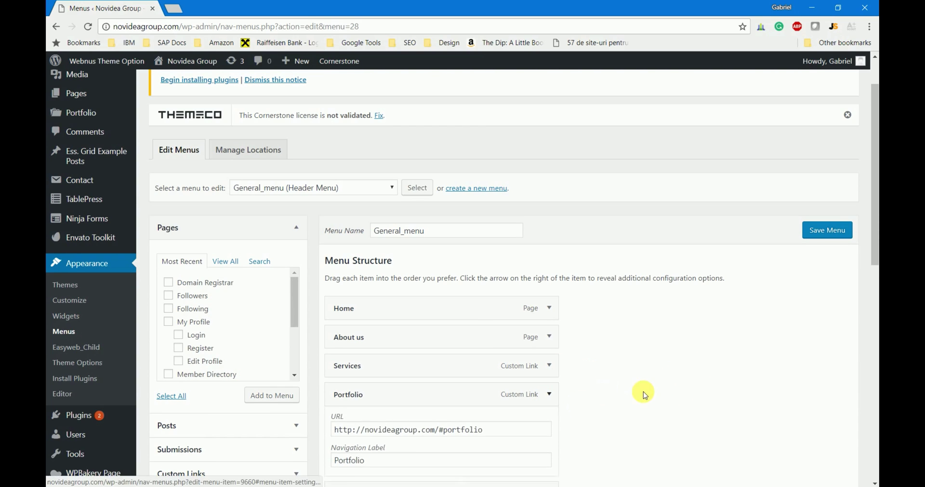
pyautogui.click(550, 423)
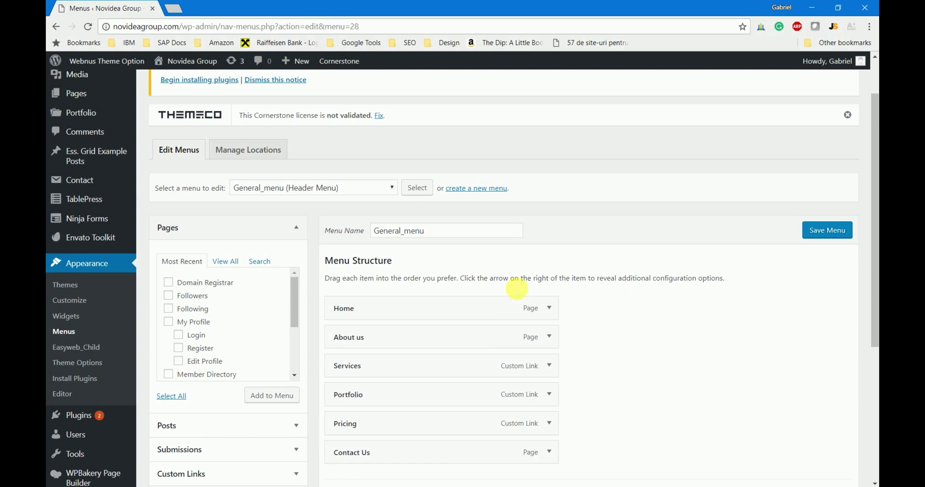
# Step: Review the conditions of HomePage_menu in the Header Menu theme location and save them with only Home page selected
pyautogui.scroll(1, 665, 337)
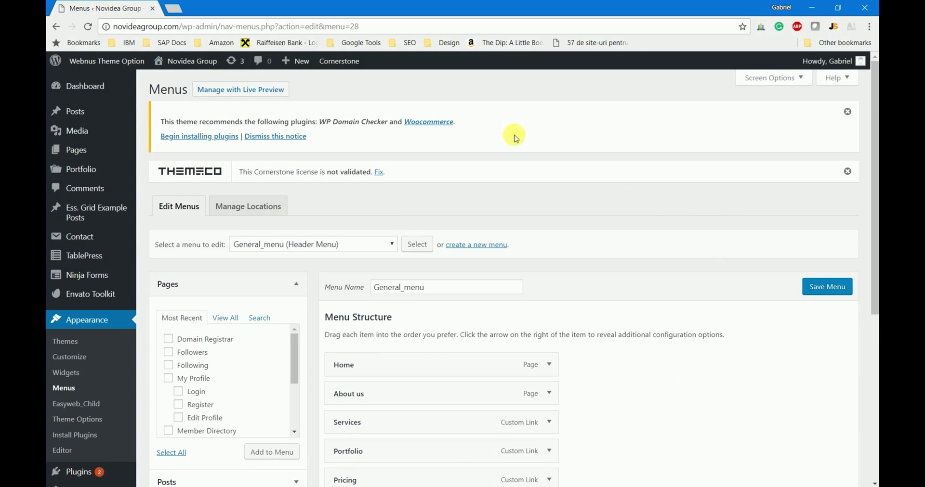
pyautogui.click(247, 206)
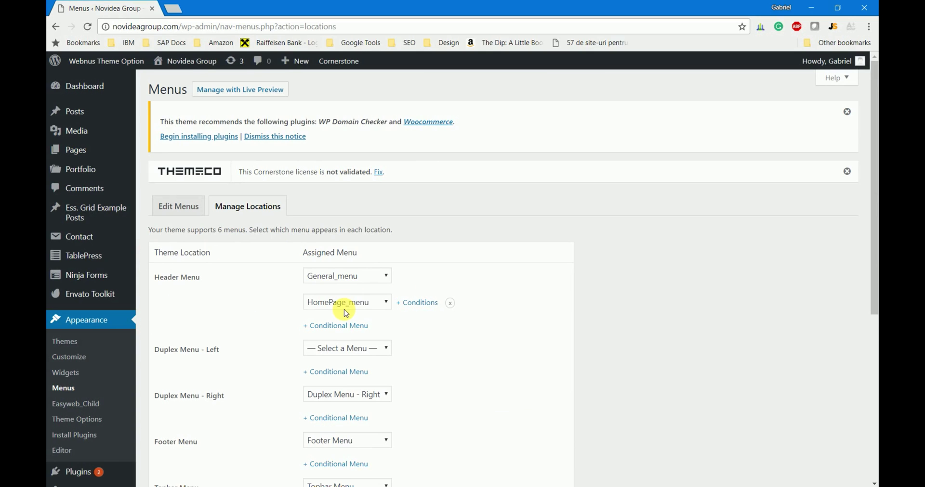
pyautogui.click(418, 303)
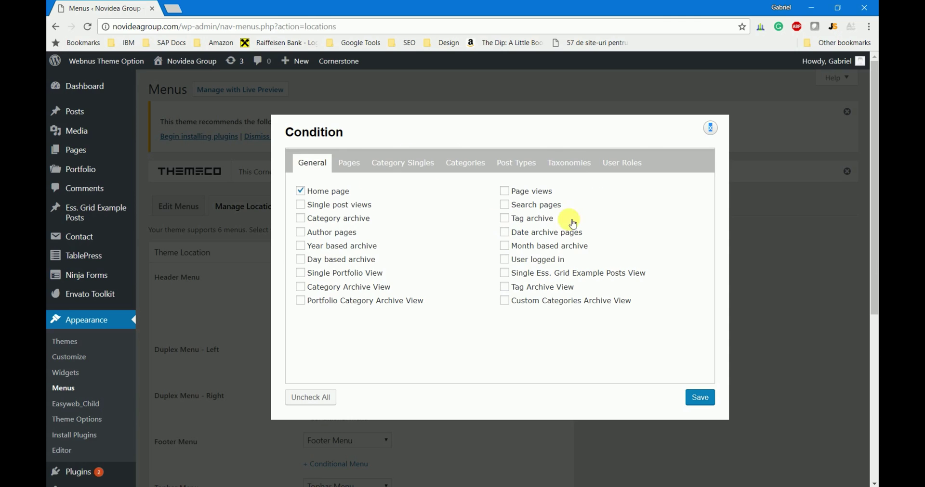
pyautogui.click(710, 402)
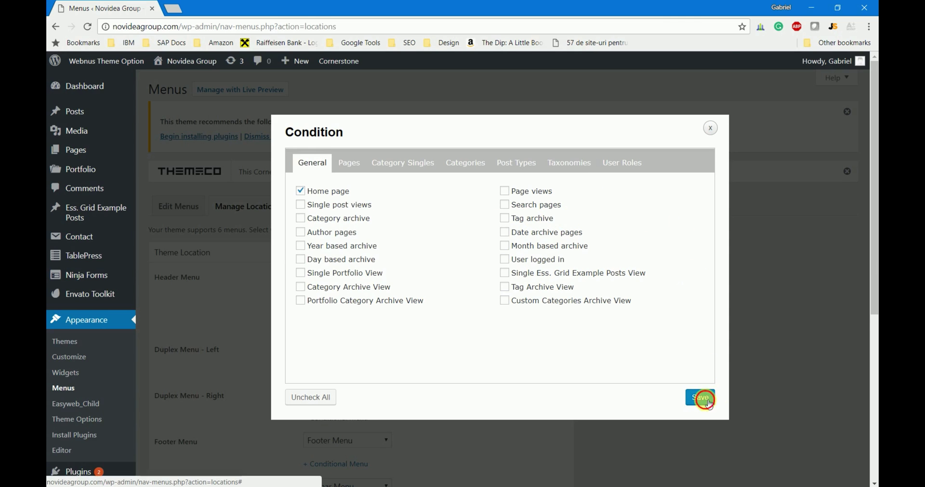